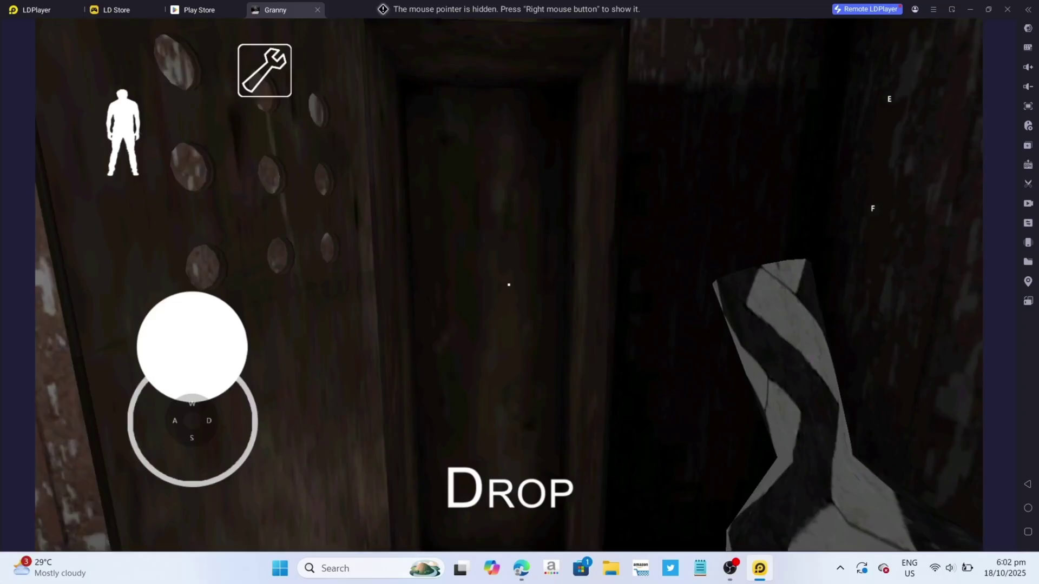
Walk the character around the dark bedroom, past the wardrobe and door, while carrying the striped vase.
{"action": "mouse_move", "coordinate": [509, 285]}
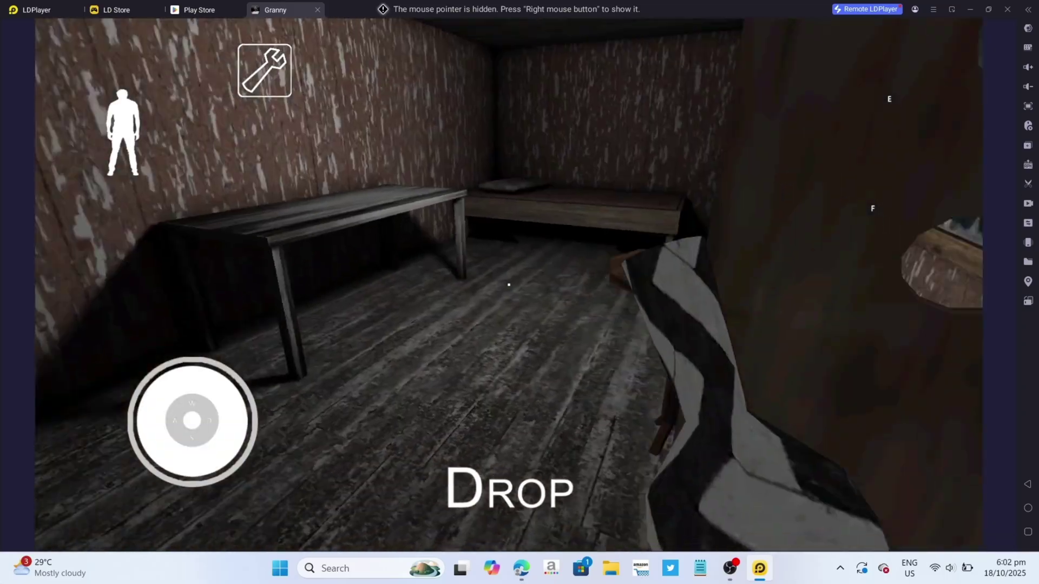
{"action": "key", "text": "a"}
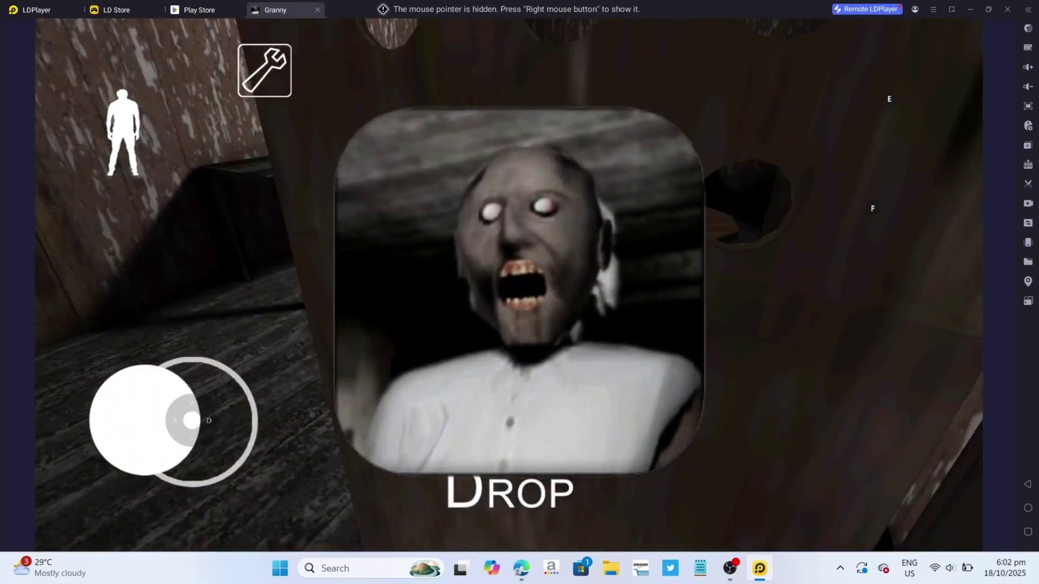
{"action": "key", "text": "w"}
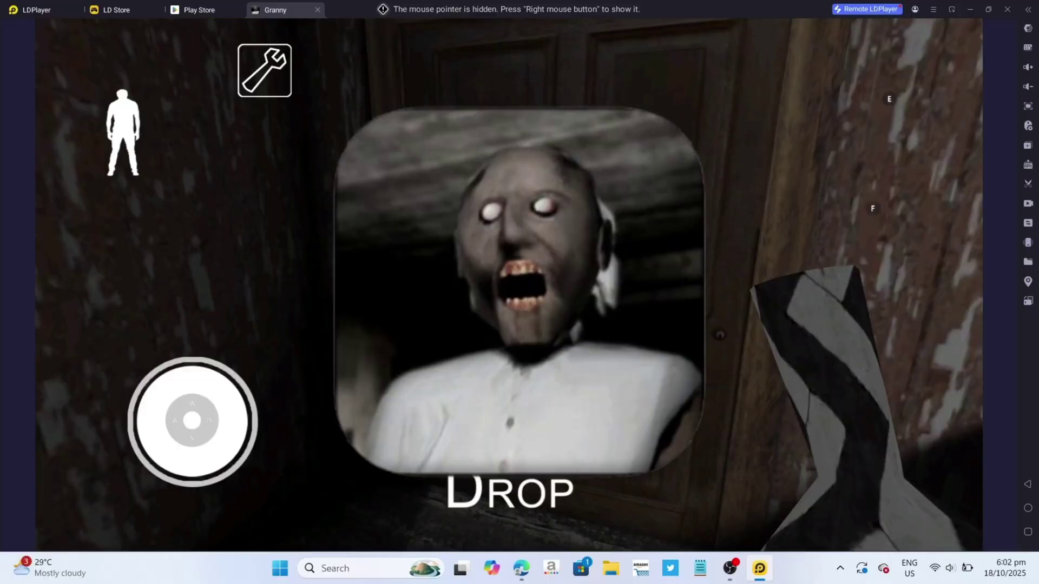
{"action": "key", "text": "a"}
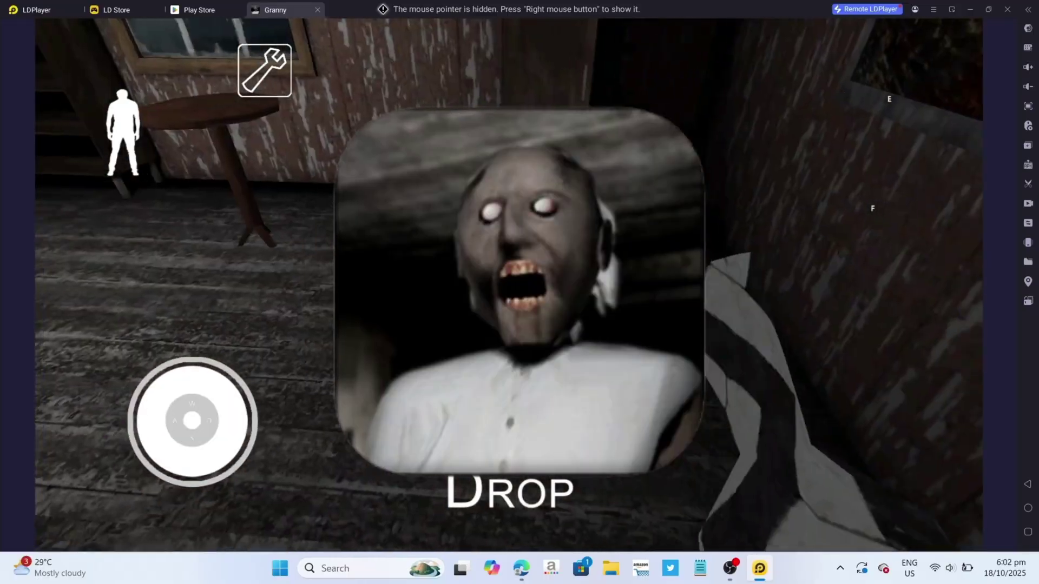
{"action": "key", "text": "w"}
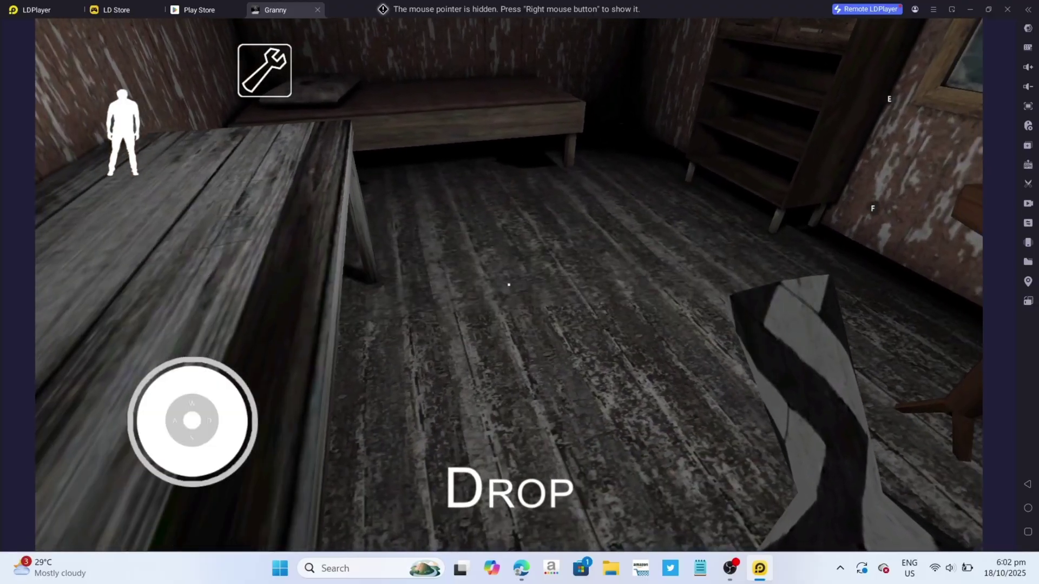
Drop the striped vase on the bedroom floor near the long table and back away from it.
{"action": "right_click", "coordinate": [621, 227]}
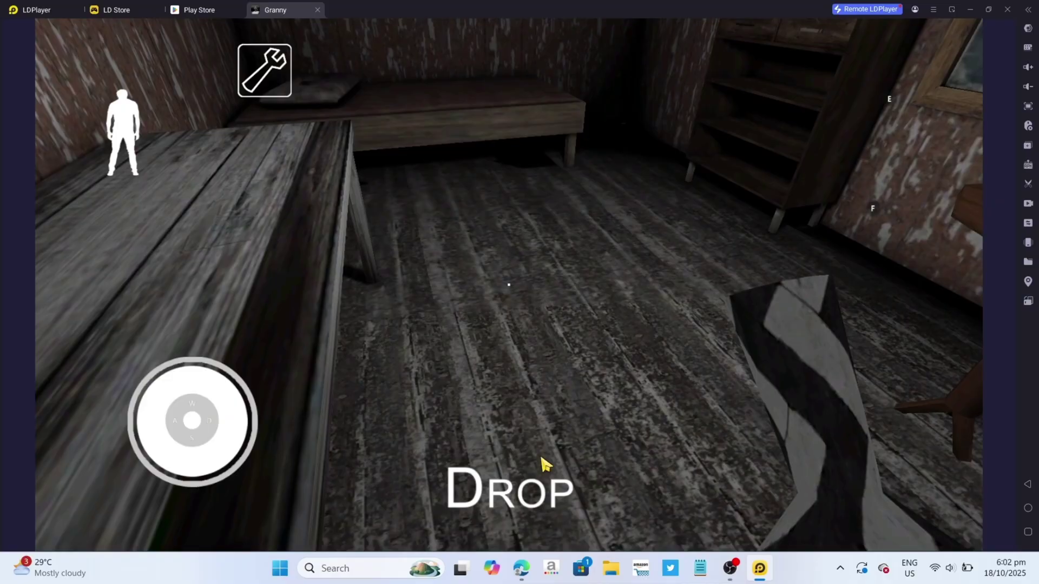
{"action": "left_click", "coordinate": [538, 476]}
{"action": "key", "text": "s"}
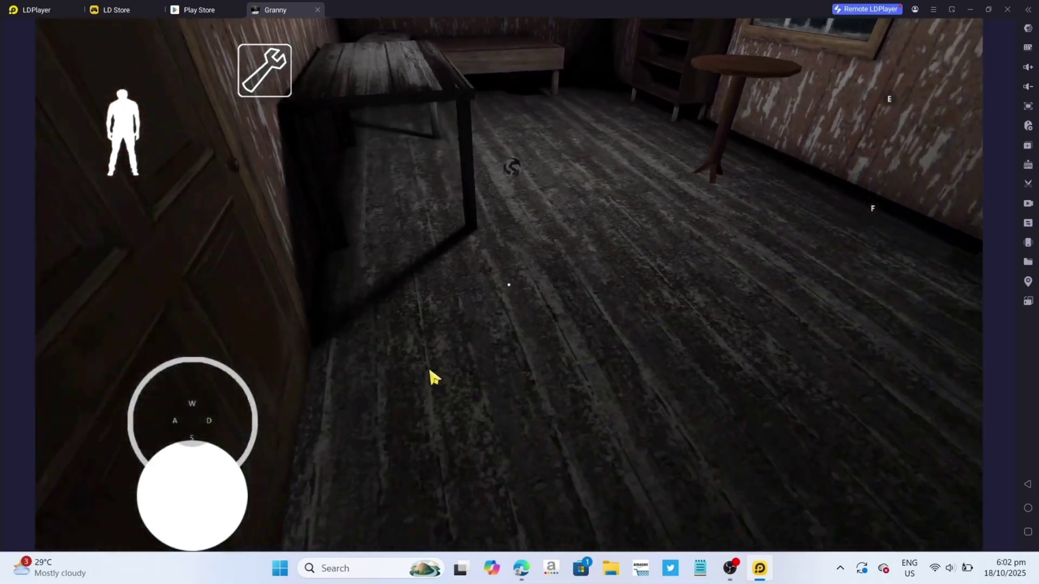
{"action": "right_click", "coordinate": [431, 378]}
{"action": "right_click", "coordinate": [621, 229]}
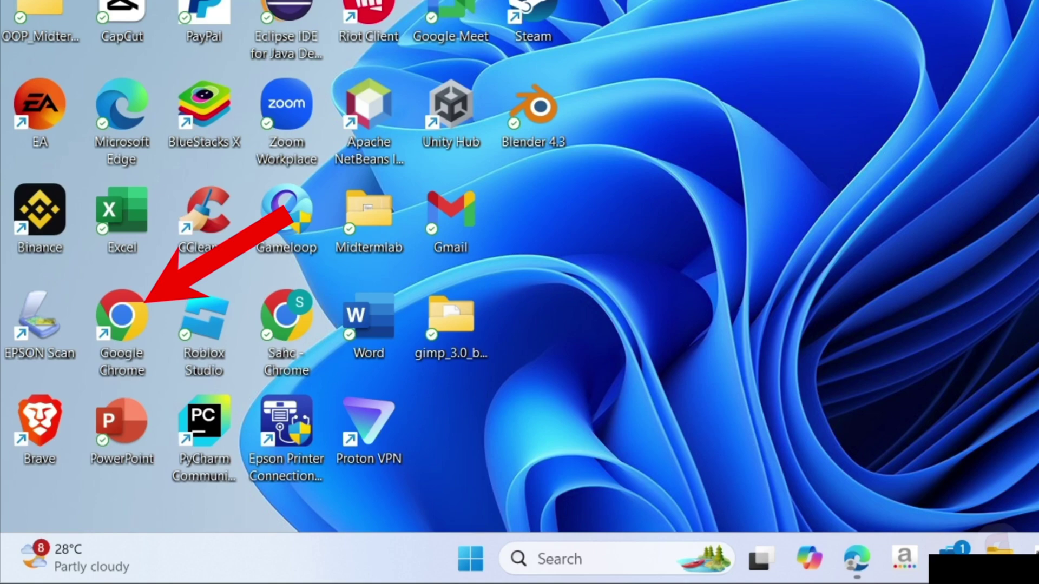
Switch to Google Chrome and go to ldplayer.net.
{"action": "double_click", "coordinate": [144, 348]}
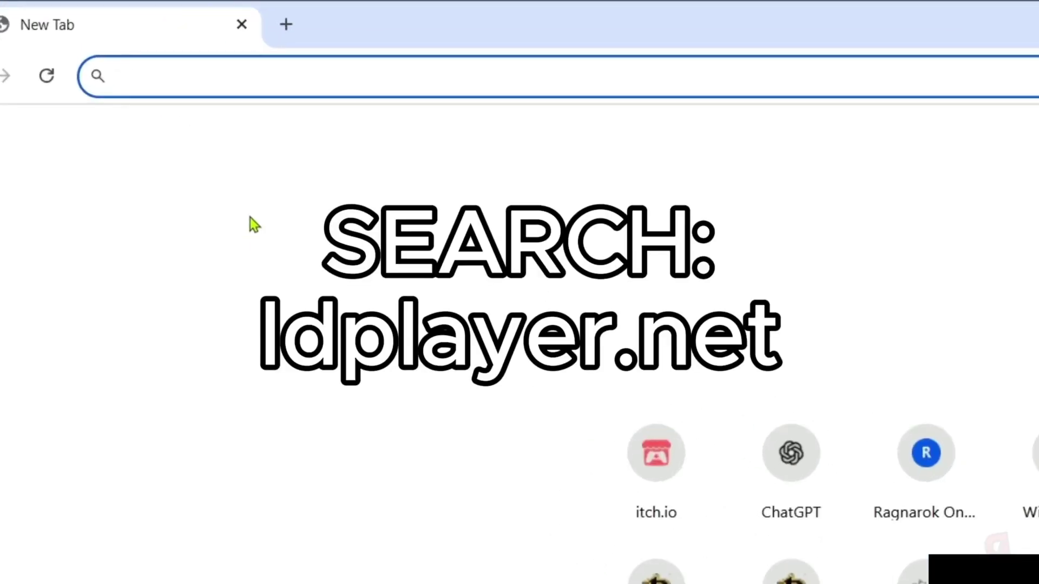
{"action": "type", "text": "ldplayer"}
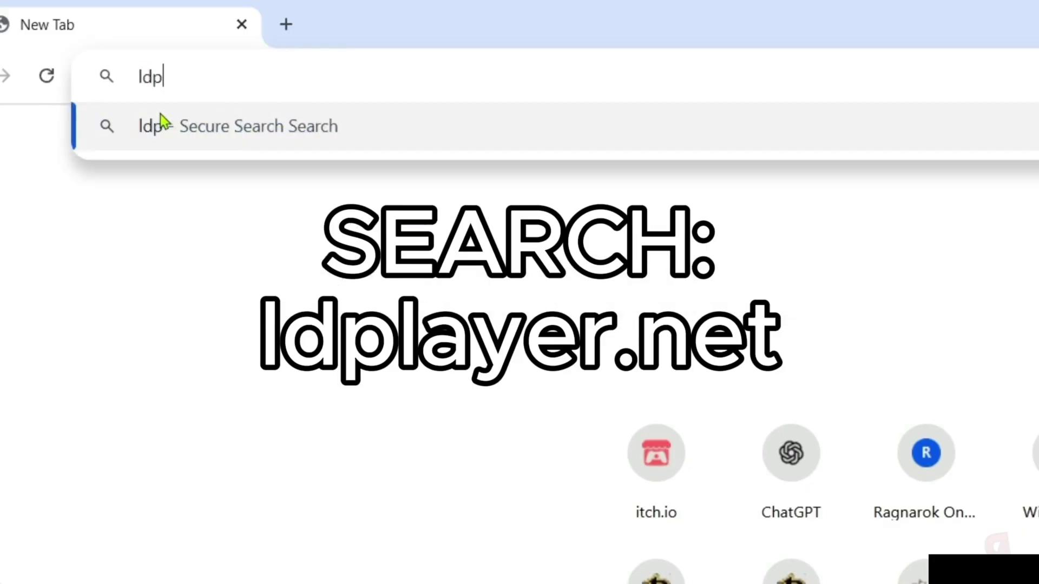
{"action": "type", "text": "la"}
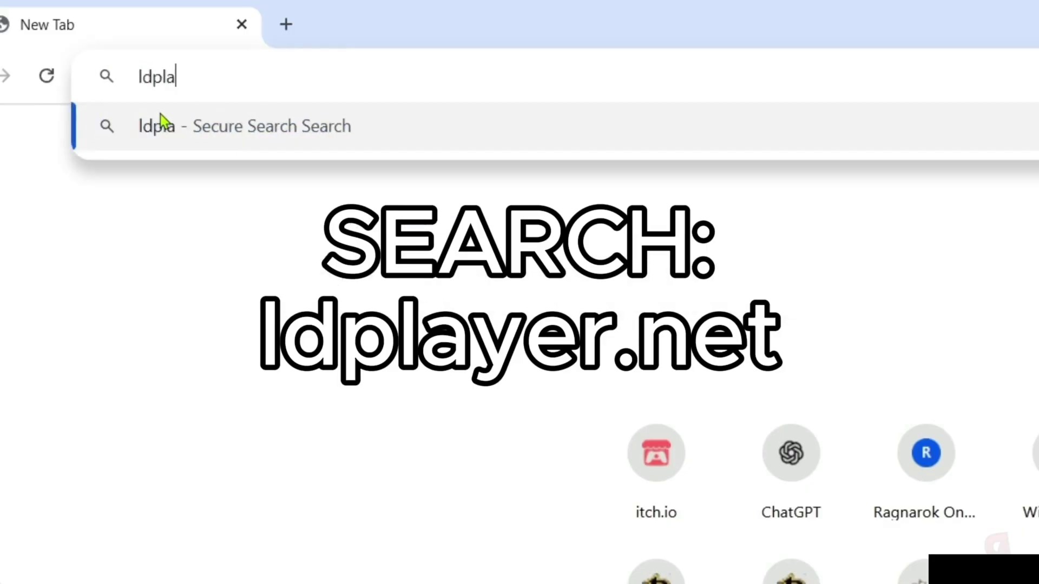
{"action": "type", "text": "yer.net"}
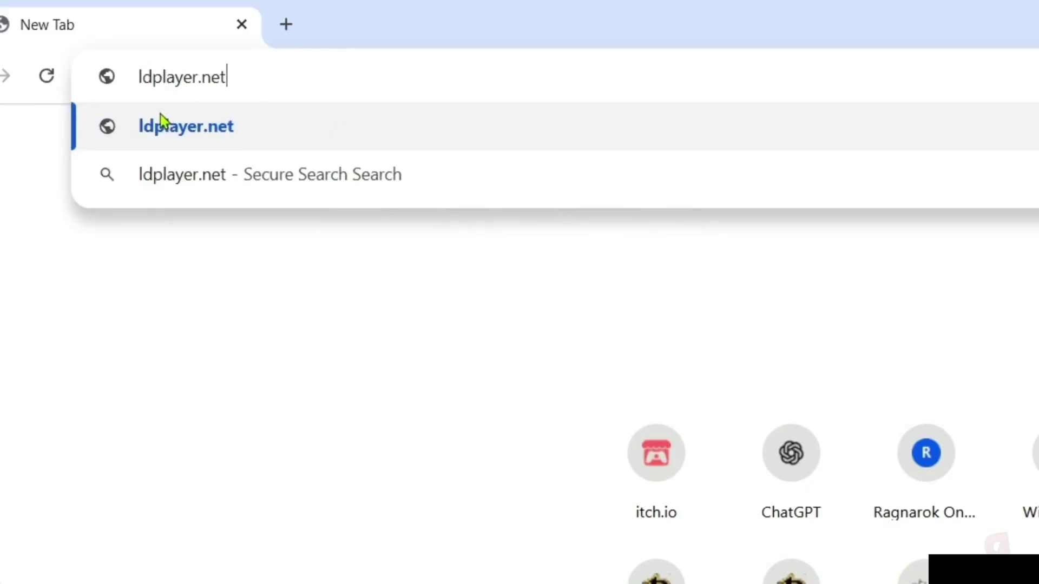
{"action": "left_click_drag", "start_coordinate": [226, 76], "coordinate": [136, 76]}
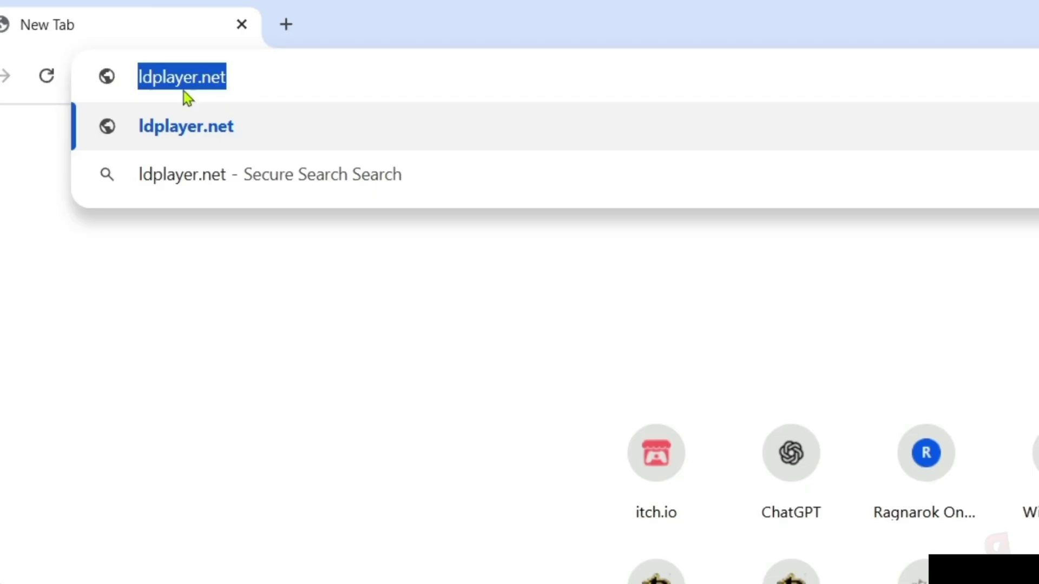
{"action": "left_click", "coordinate": [238, 76]}
{"action": "key", "text": "Return"}
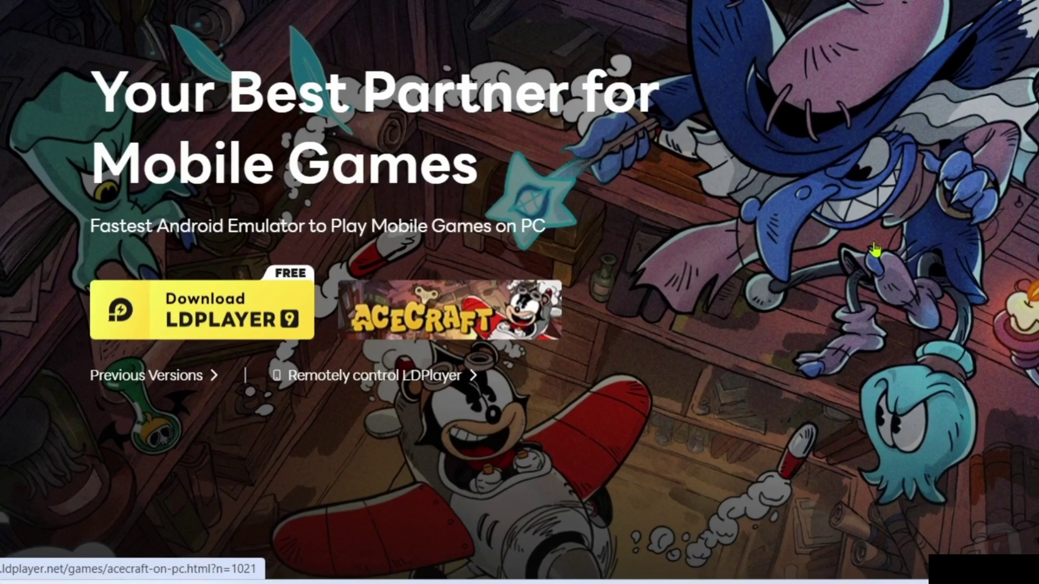
Download LDPlayer 9 and install it from LDPlayer9_ens_1001_ld.exe with the licensing protocol accepted.
{"action": "left_click", "coordinate": [210, 324]}
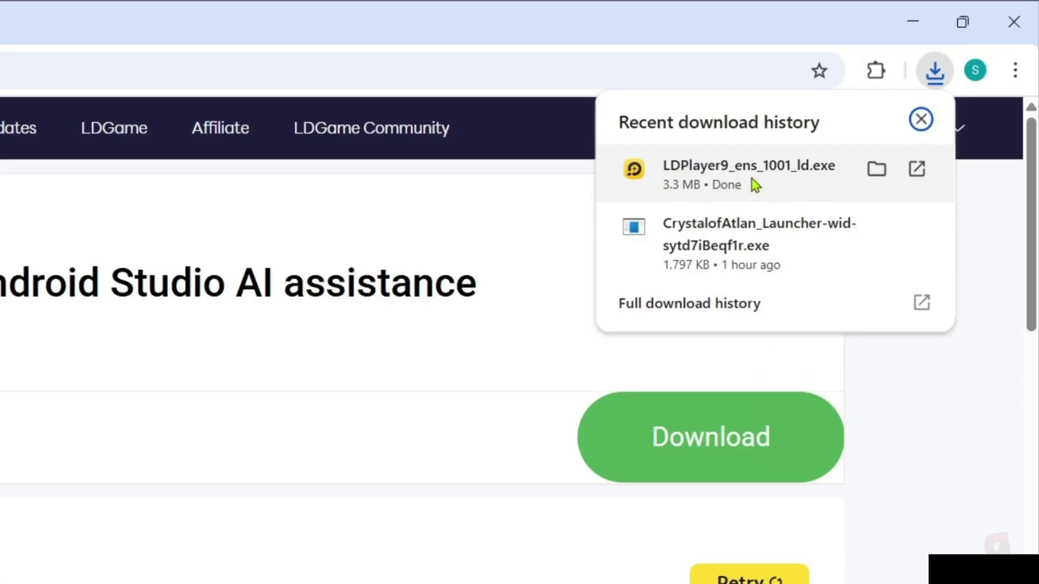
{"action": "left_click", "coordinate": [768, 172]}
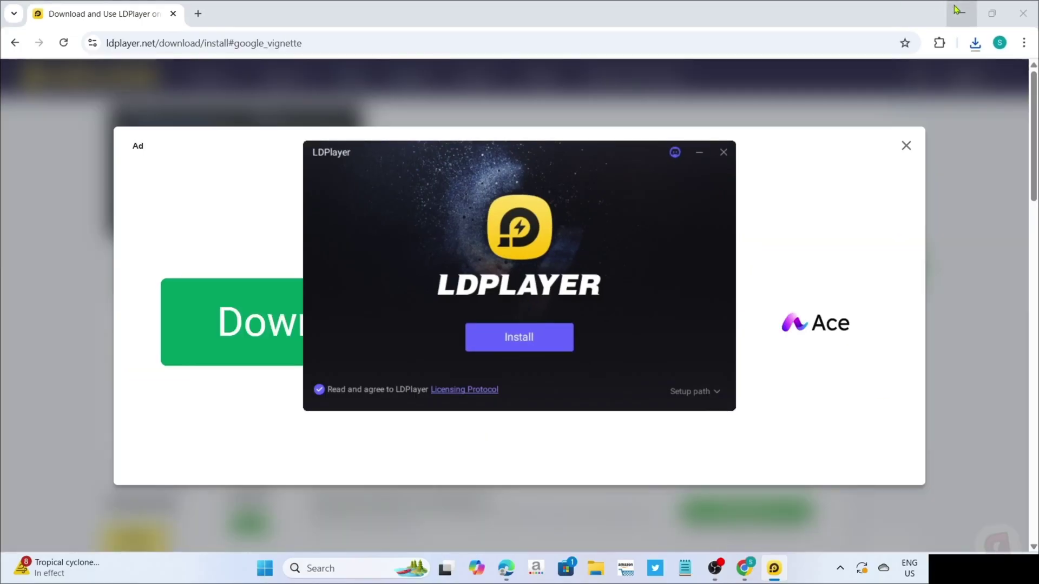
{"action": "left_click", "coordinate": [962, 13]}
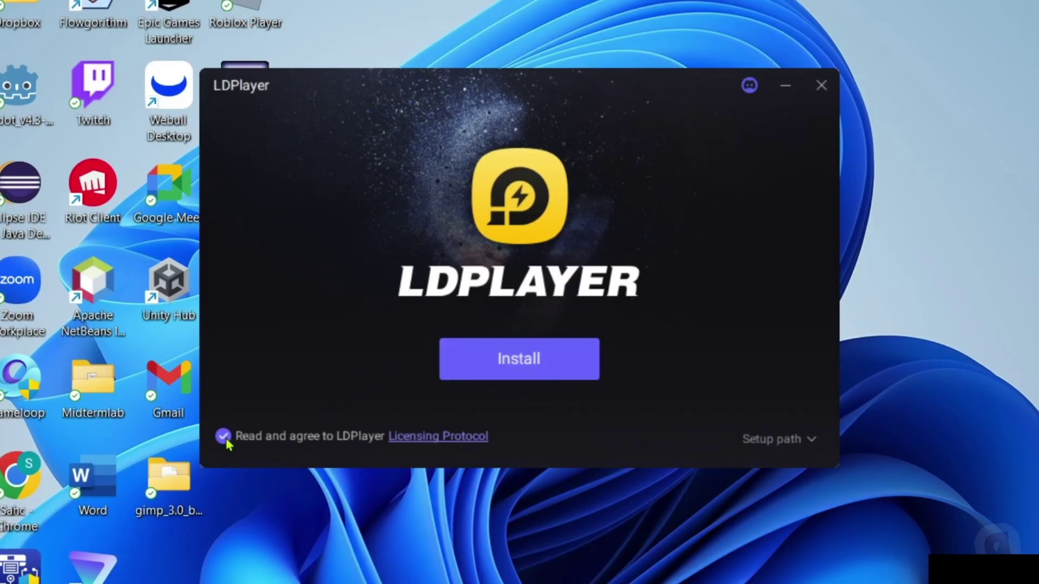
{"action": "left_click", "coordinate": [508, 367]}
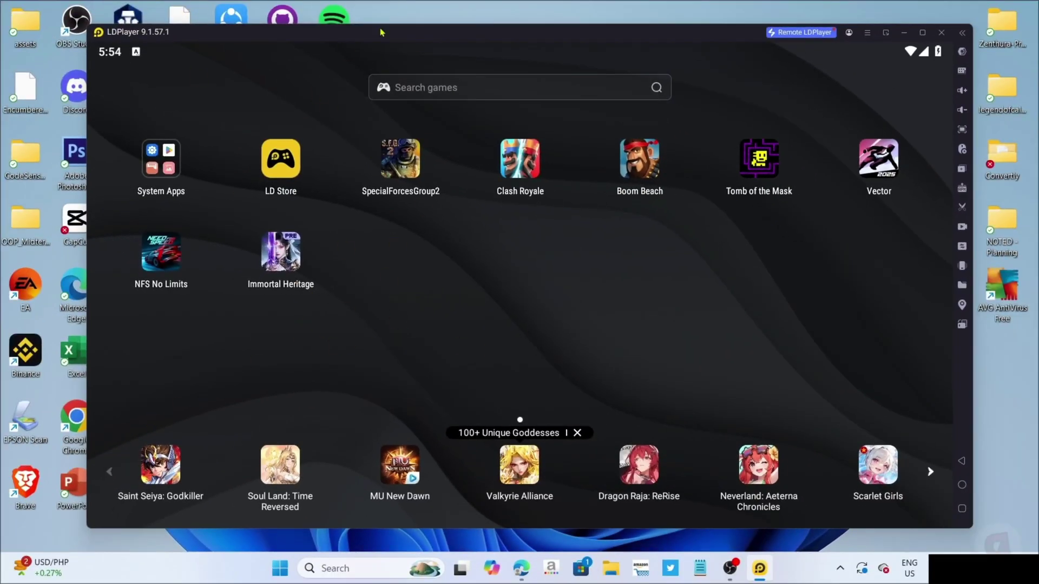
Search the emulator's games for "granny" and install Granny by DVloper from Google Play.
{"action": "left_click", "coordinate": [414, 92]}
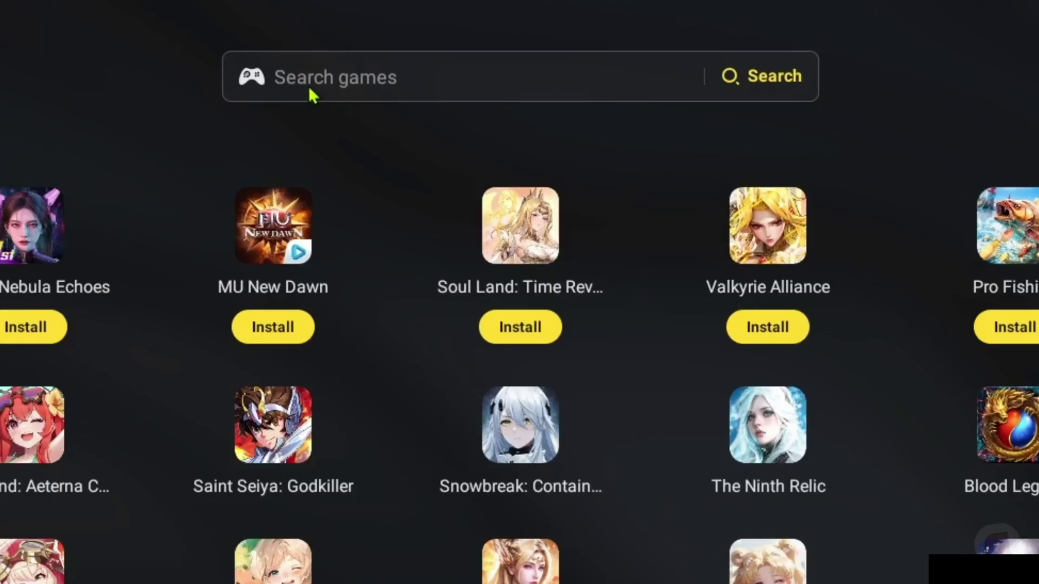
{"action": "type", "text": "granny"}
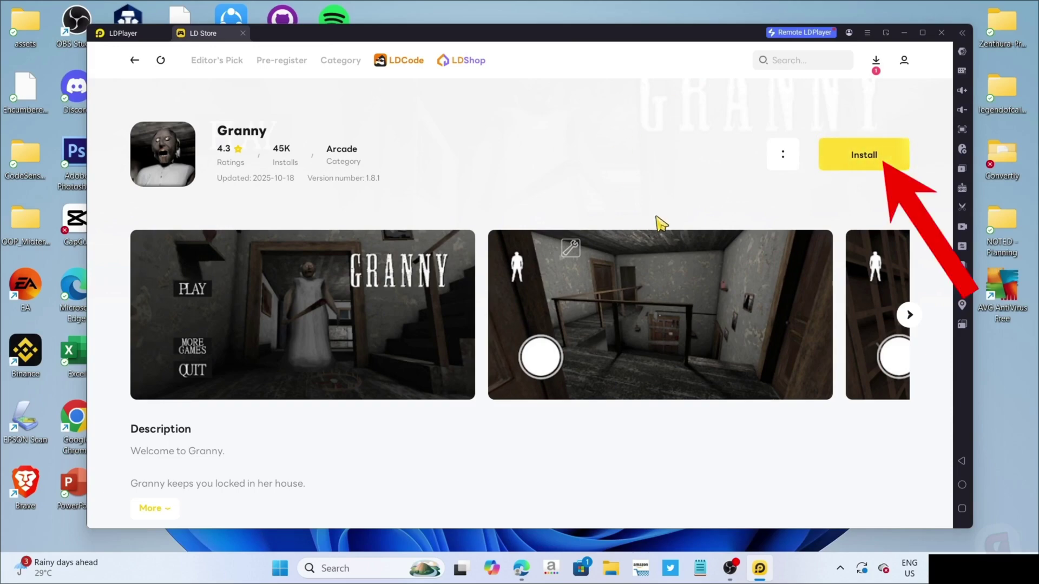
{"action": "left_click", "coordinate": [872, 164]}
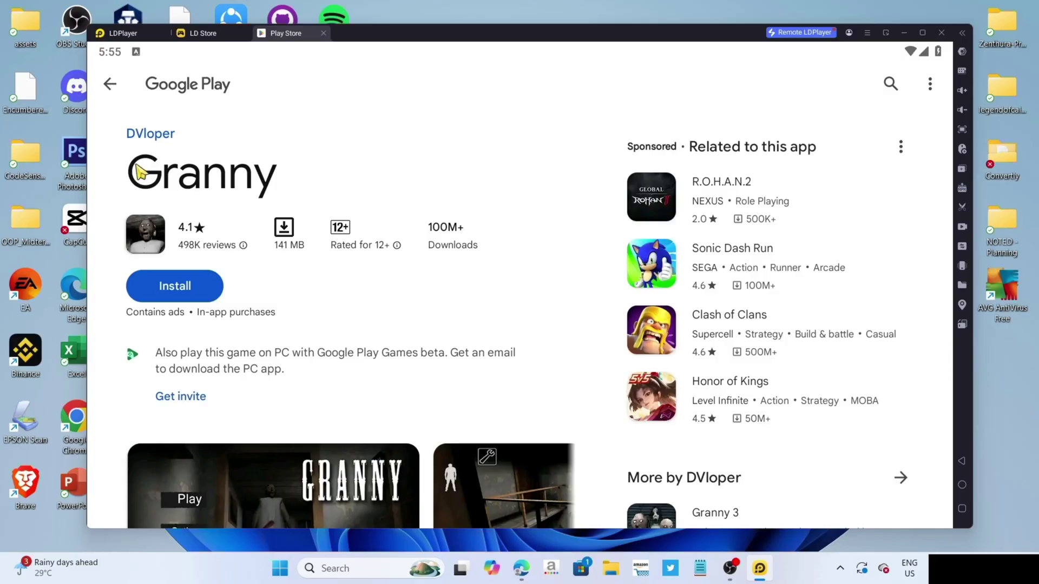
{"action": "left_click", "coordinate": [175, 287]}
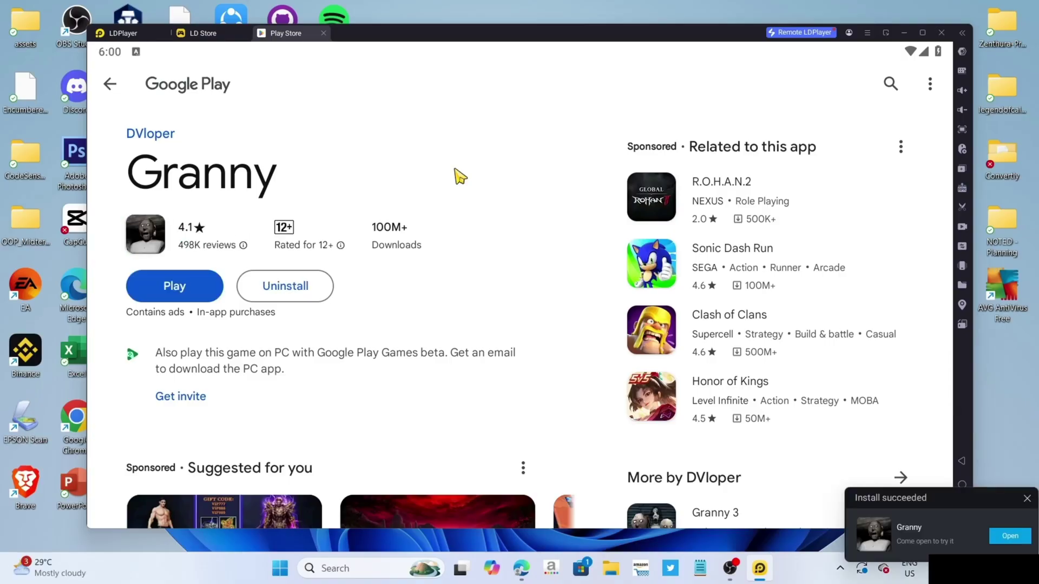
Launch Granny from the emulator's home screen and start a game with non-personalized ads.
{"action": "left_click", "coordinate": [123, 33]}
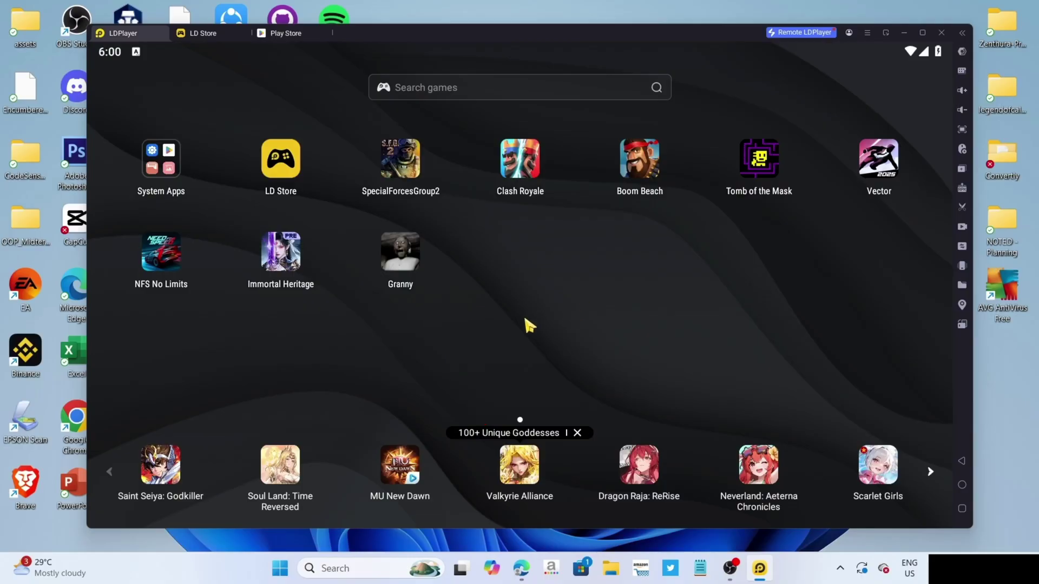
{"action": "left_click", "coordinate": [414, 270]}
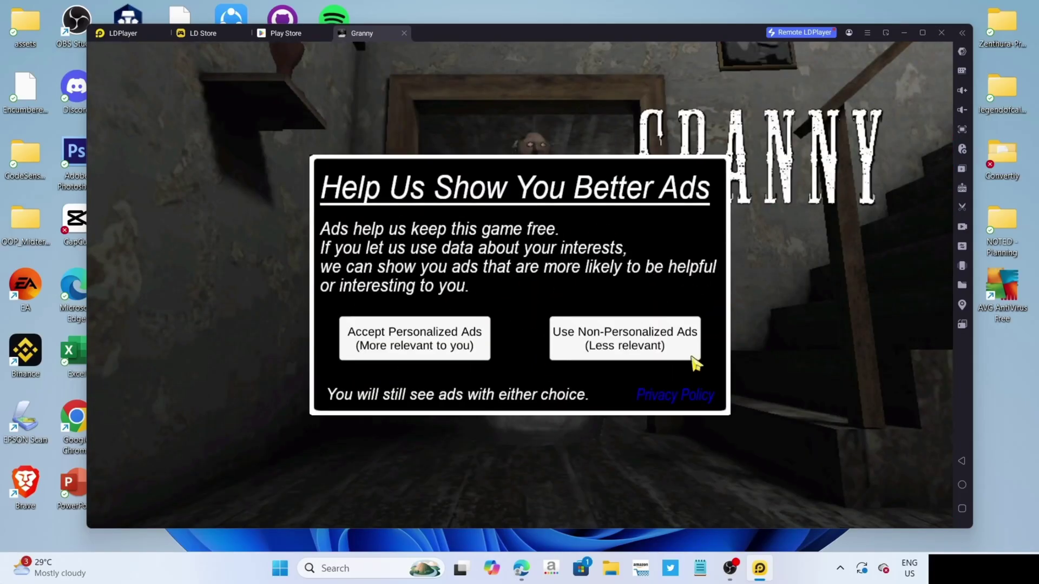
{"action": "left_click", "coordinate": [693, 357]}
{"action": "left_click", "coordinate": [260, 213]}
{"action": "left_click", "coordinate": [835, 469]}
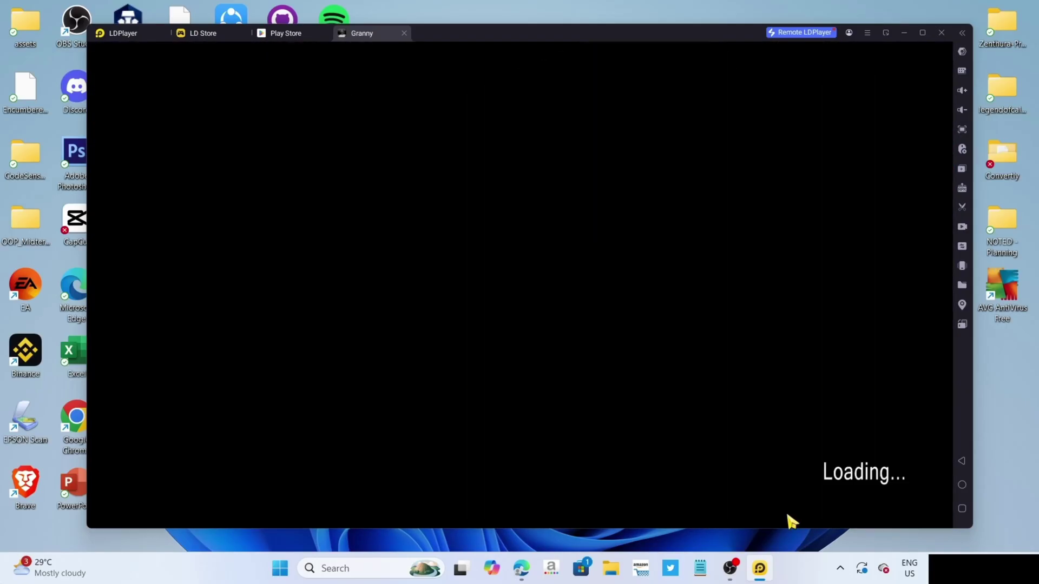
Maximize the emulator window and walk the character forward through the bedroom.
{"action": "key", "text": "super+Up"}
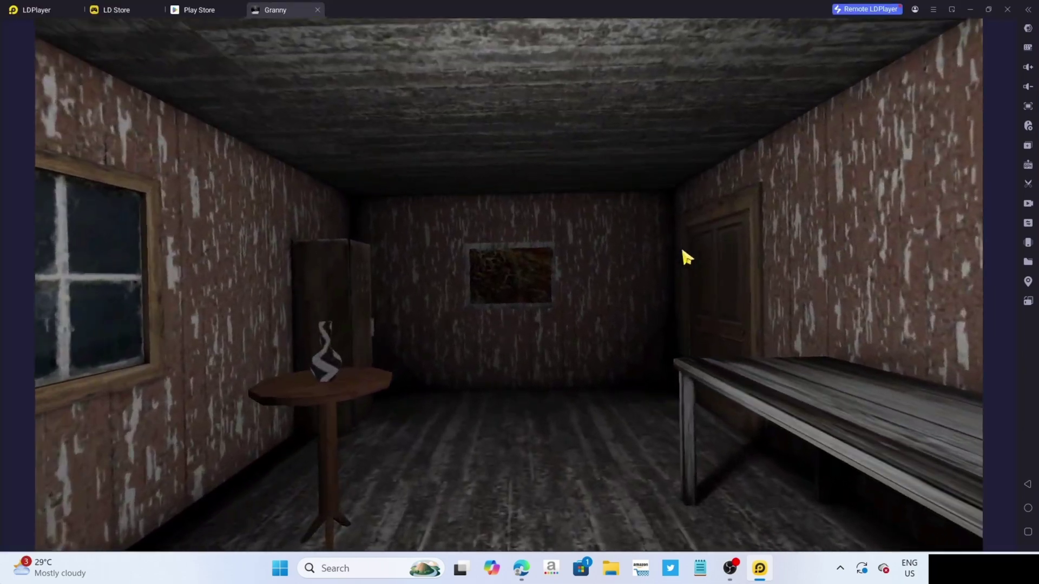
{"action": "key", "text": "w"}
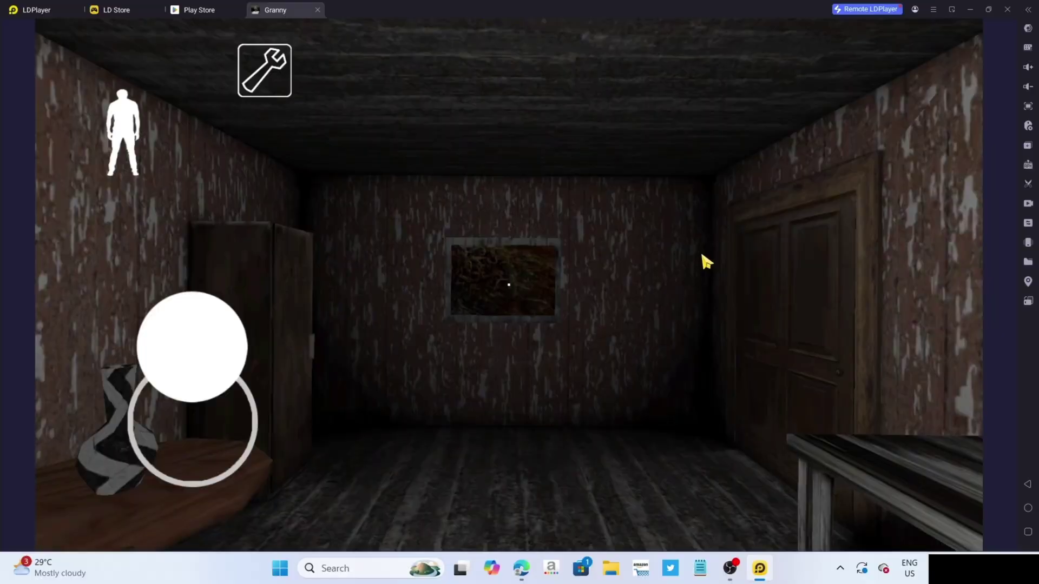